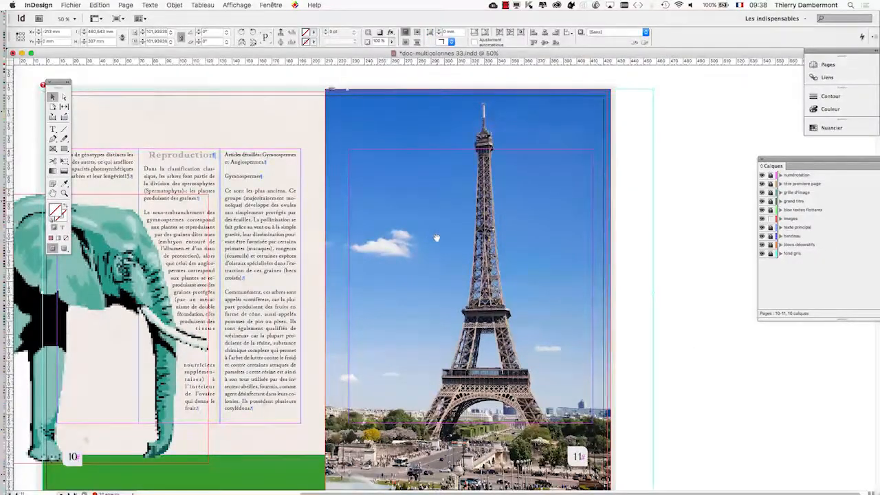
# - Enlarge the Eiffel Tower image inside its page 11 frame proportionally to about 291% with the Free Transform tool
pyautogui.press('super+minus')
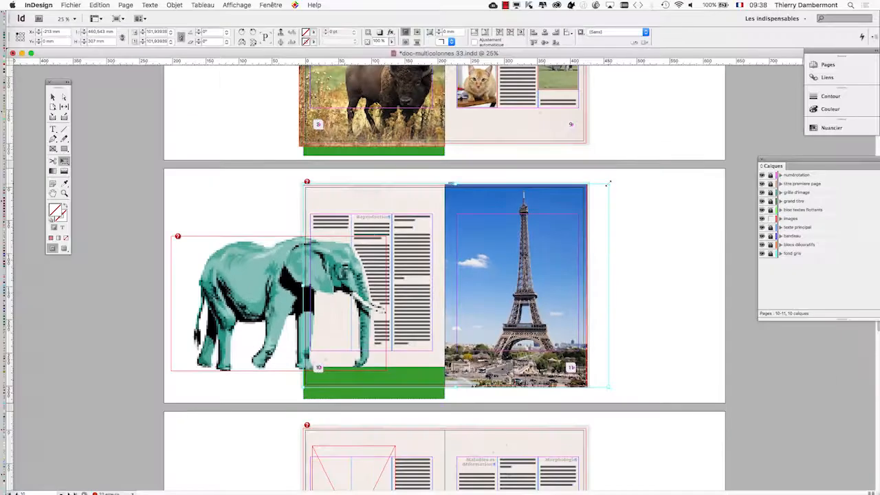
pyautogui.moveTo(610, 183); pyautogui.dragTo(796, 132)
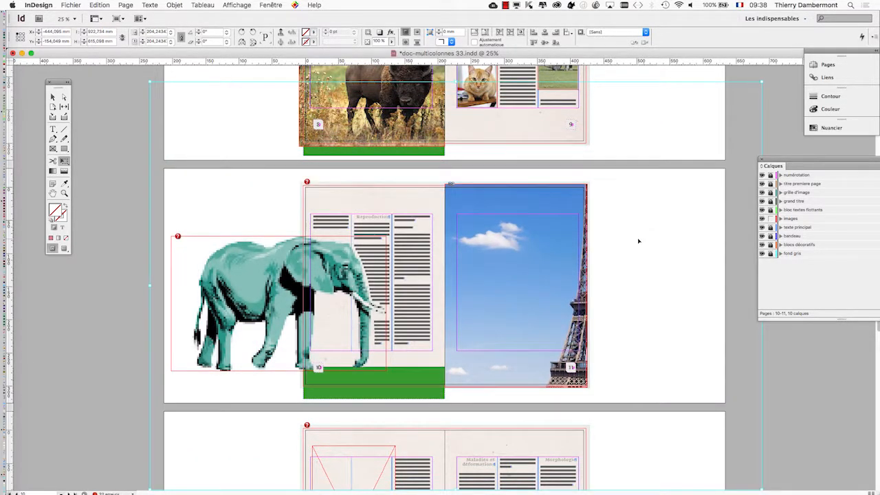
pyautogui.press('super+minus')
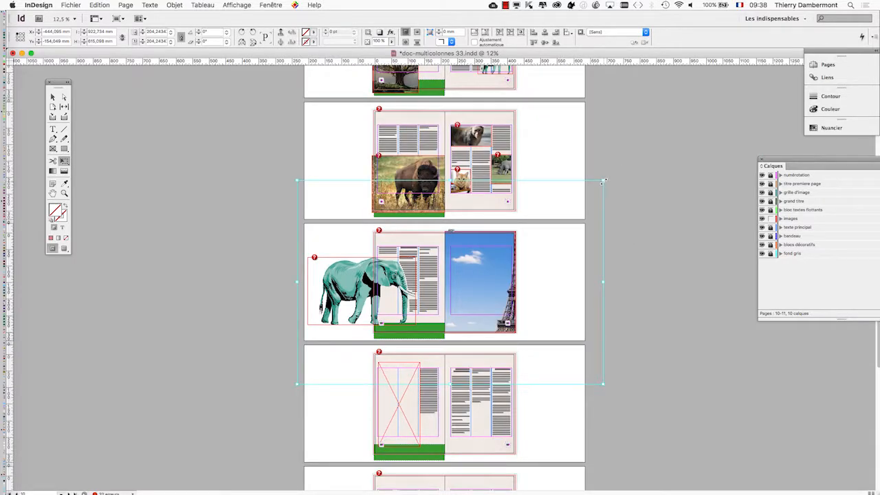
pyautogui.moveTo(603, 182); pyautogui.dragTo(678, 152)
pyautogui.moveTo(646, 191); pyautogui.dragTo(646, 191)
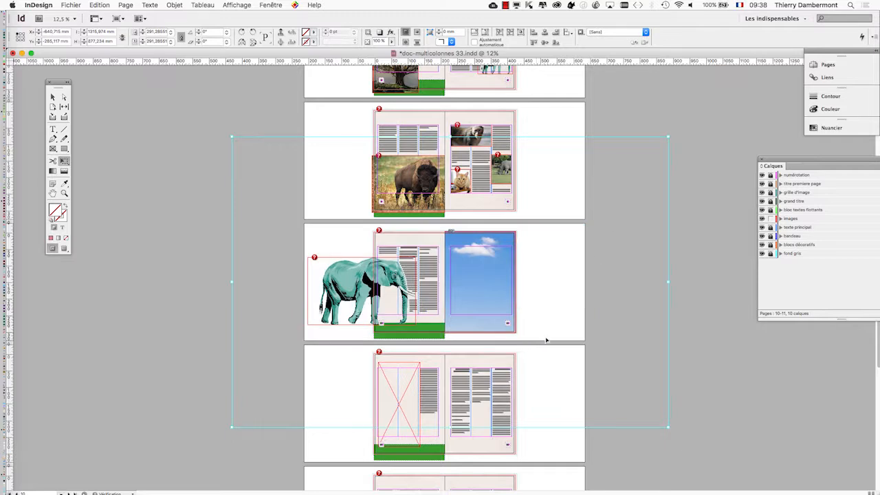
# - Reposition the enlarged image inside its frame so the tower's lower half fills page 11, then deselect it and preview the spread
pyautogui.moveTo(545, 335); pyautogui.dragTo(493, 285)
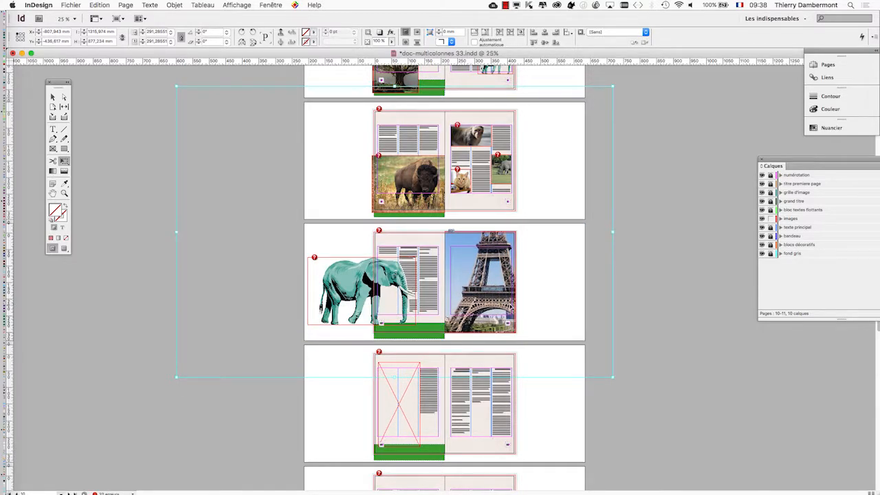
pyautogui.press('super+equal')
pyautogui.scroll(-3, 567, 327)
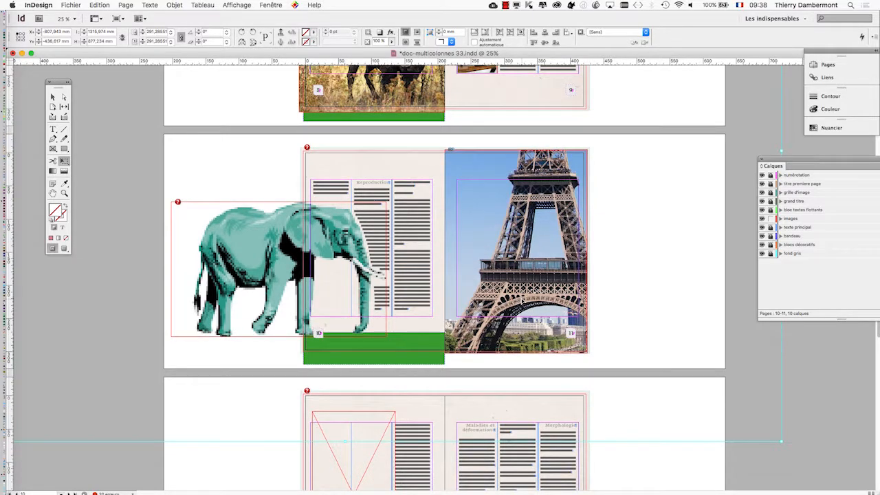
pyautogui.moveTo(539, 323); pyautogui.dragTo(554, 304)
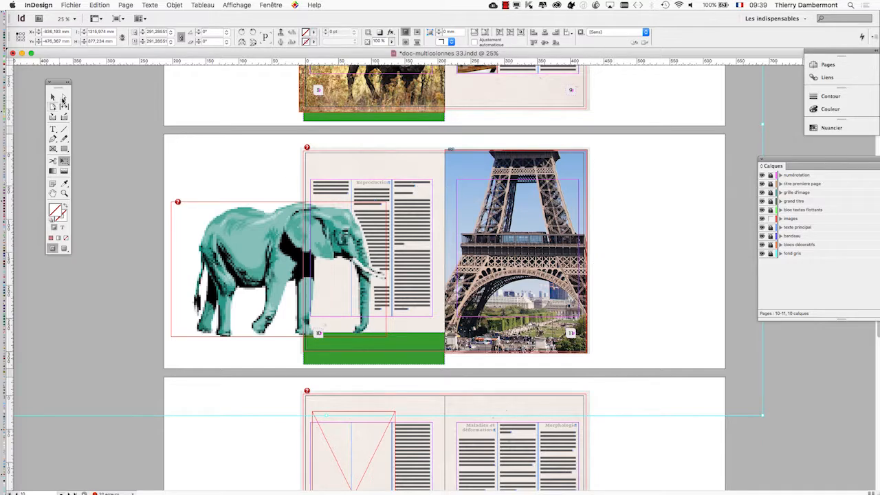
pyautogui.click(246, 176)
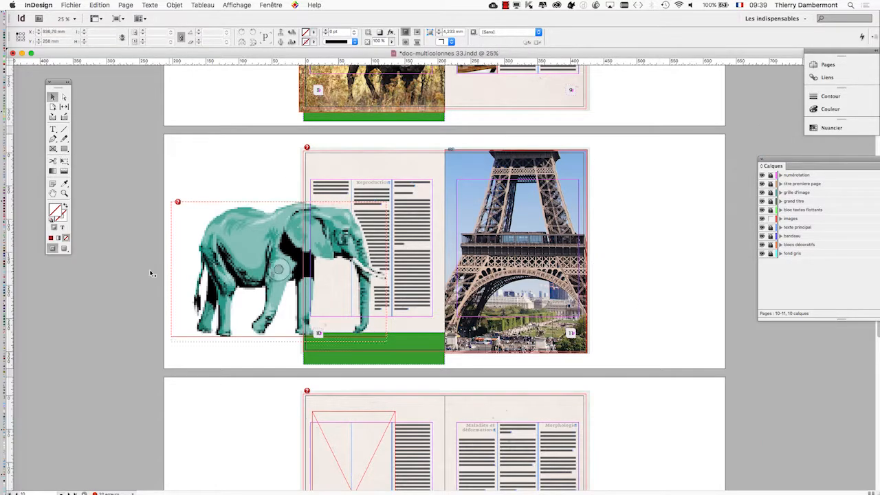
pyautogui.press('w')
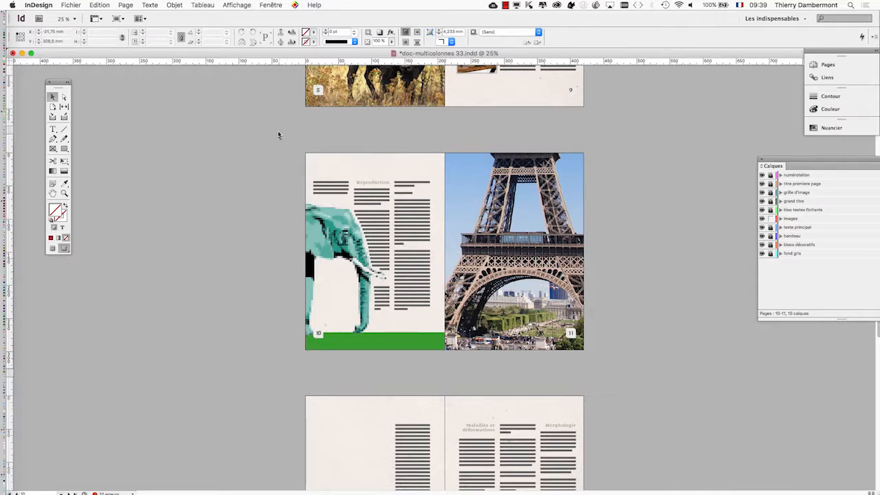
# - Switch to the Google Docs course notes in Firefox and highlight the layout advice about a window on reality and cropping main subjects
pyautogui.press('super+Tab')
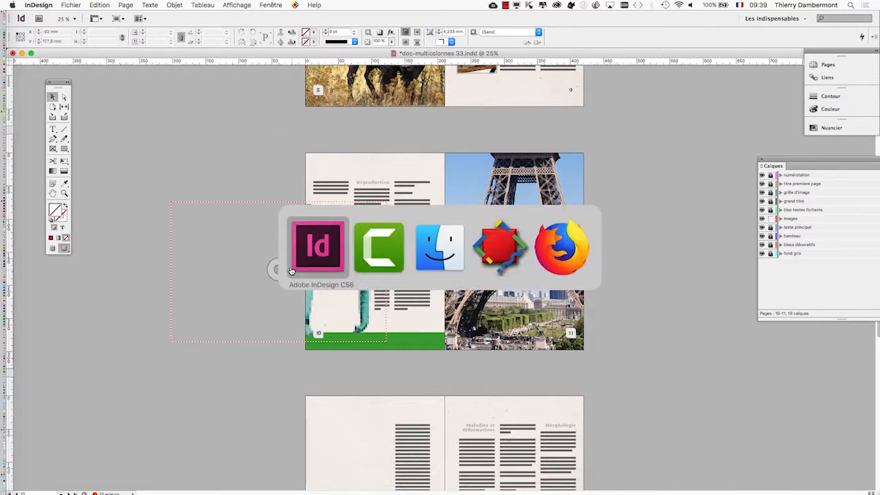
pyautogui.click(551, 253)
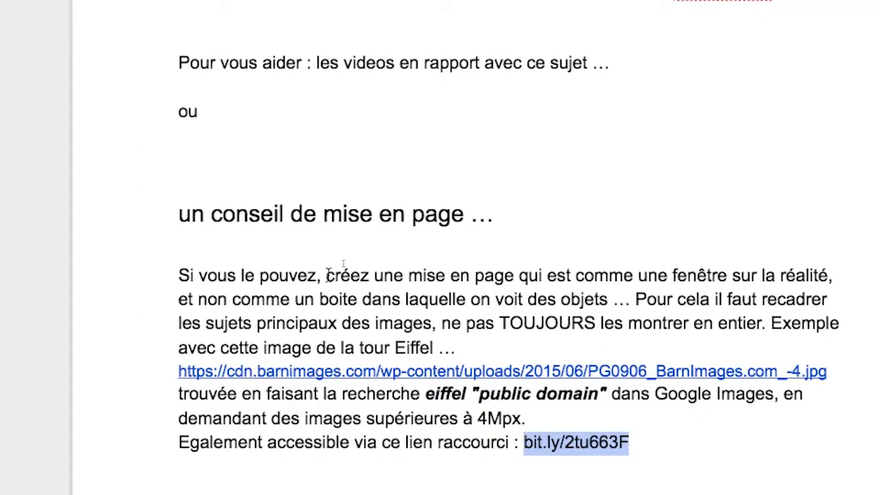
pyautogui.moveTo(265, 245); pyautogui.dragTo(283, 245)
pyautogui.moveTo(341, 275); pyautogui.dragTo(659, 275)
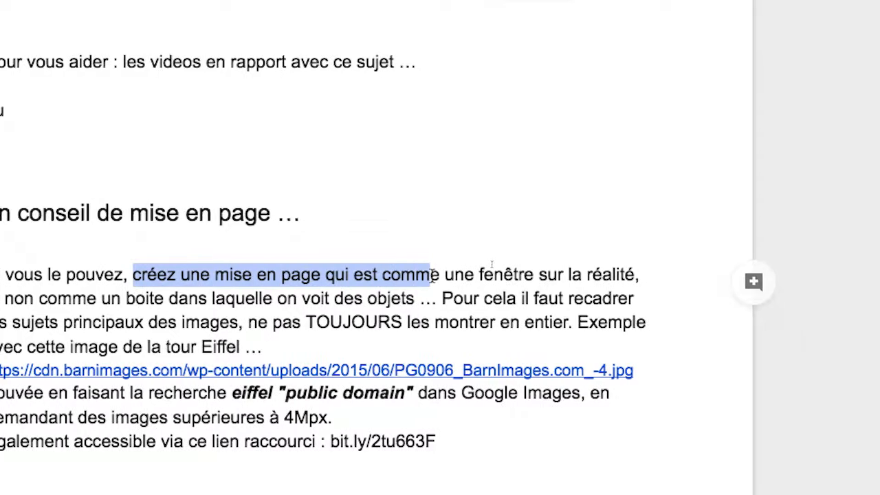
pyautogui.moveTo(445, 275); pyautogui.dragTo(504, 275)
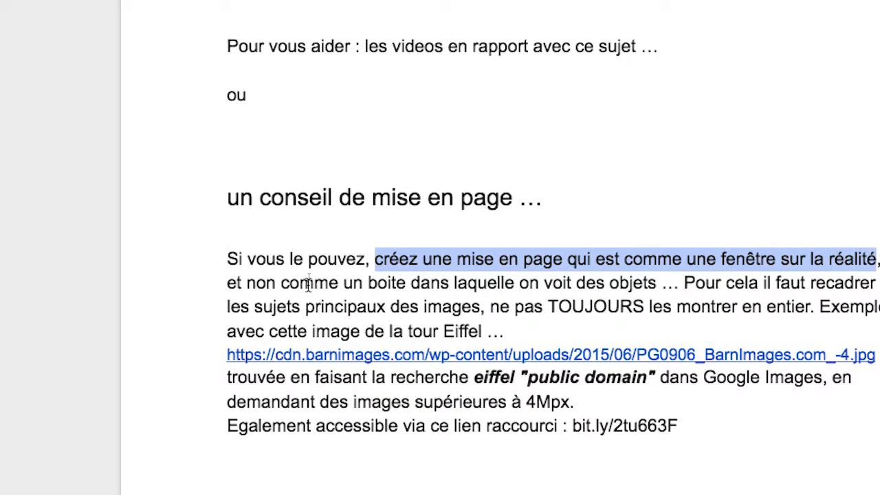
pyautogui.moveTo(308, 283); pyautogui.dragTo(569, 283)
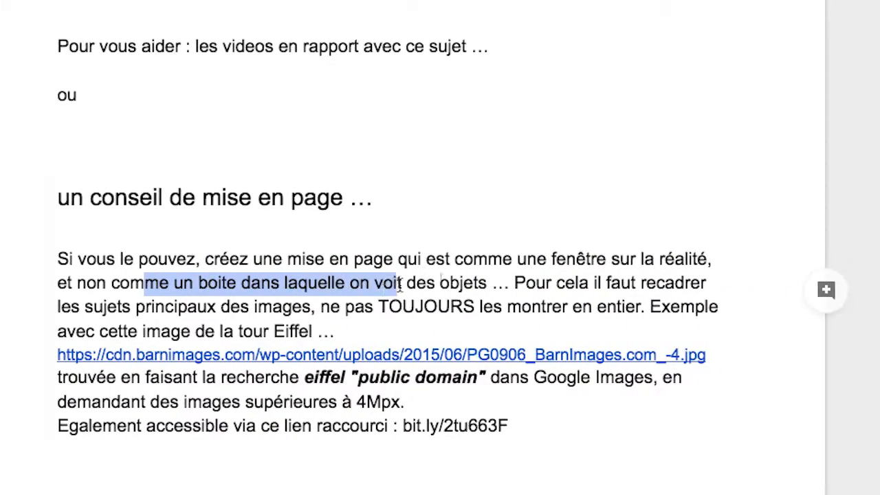
pyautogui.moveTo(400, 286); pyautogui.dragTo(453, 282)
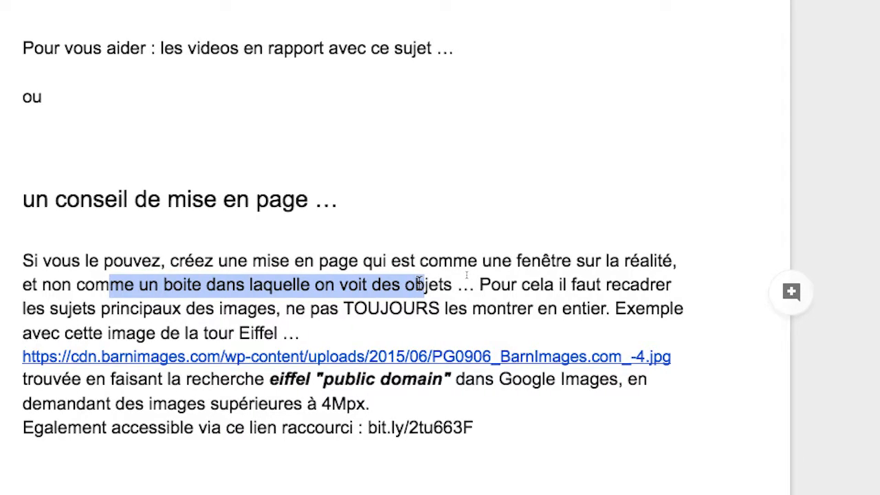
pyautogui.moveTo(419, 284); pyautogui.dragTo(601, 297)
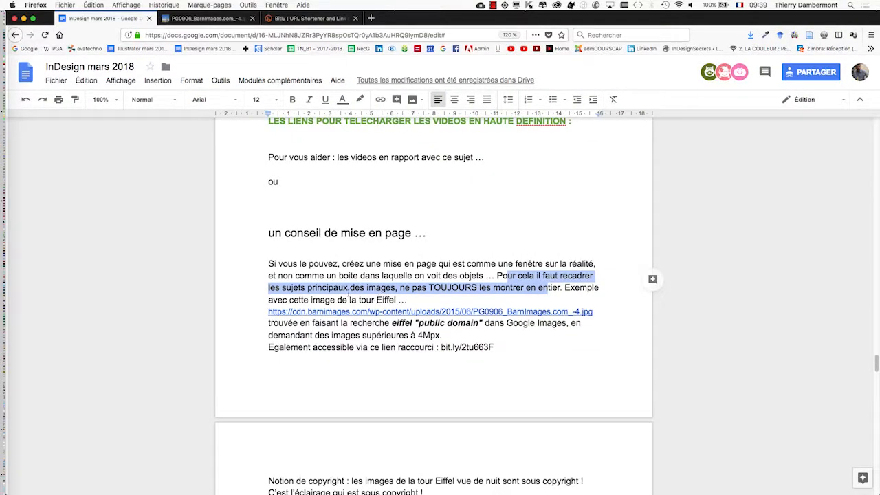
# - Return to InDesign, show the pages 12–13 spread in normal view, and draw a square image frame about 99.5 mm wide beside page 12
pyautogui.press('alt+super+2')
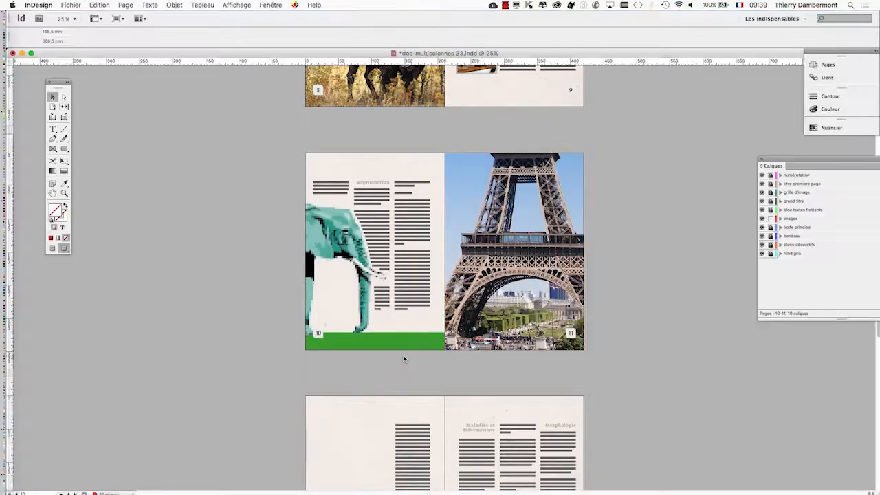
pyautogui.scroll(-5, 242, 323)
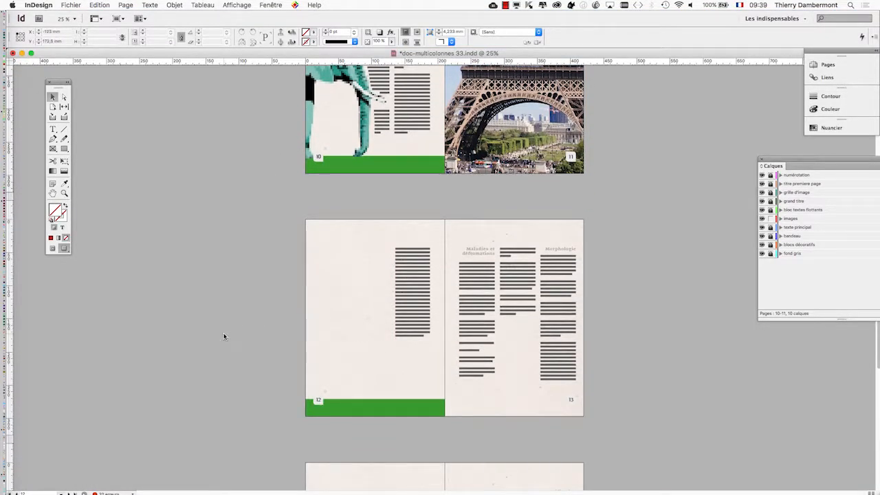
pyautogui.press('super+equal')
pyautogui.click(52, 249)
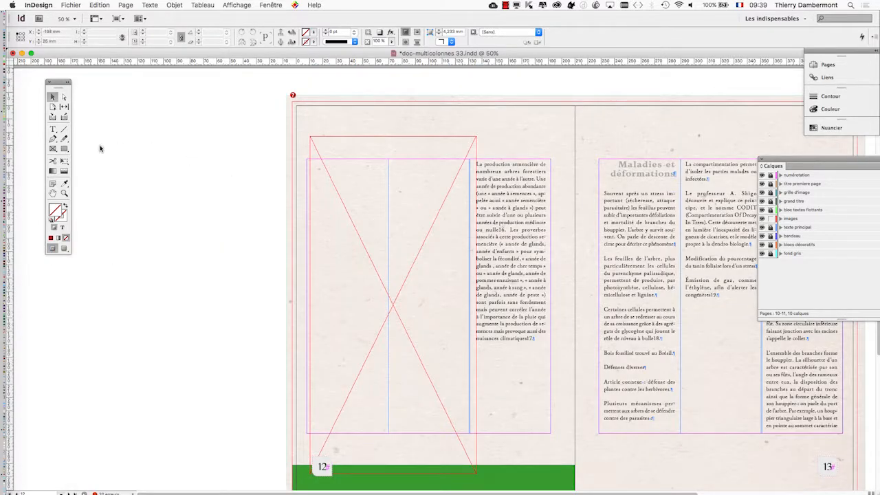
pyautogui.click(54, 150)
pyautogui.moveTo(132, 172); pyautogui.dragTo(266, 304)
# - Import PG0906_BarnImages.com_-4.jpg into the new square frame
pyautogui.click(77, 5)
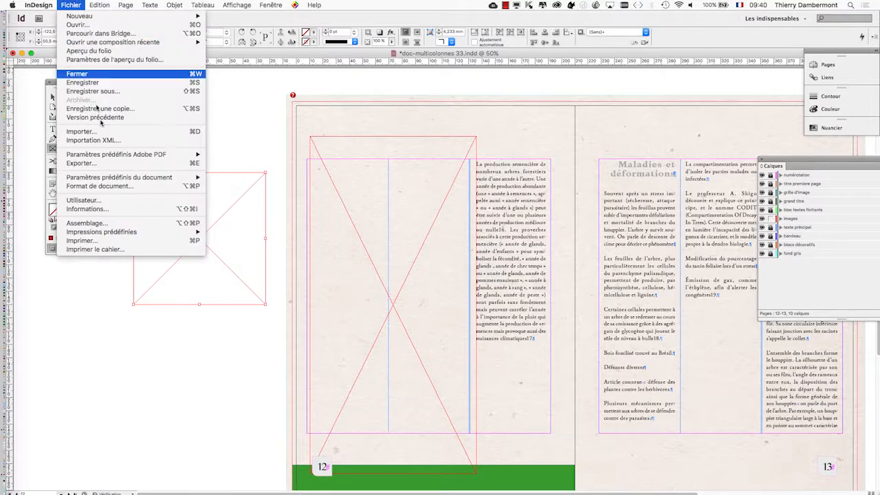
pyautogui.click(107, 132)
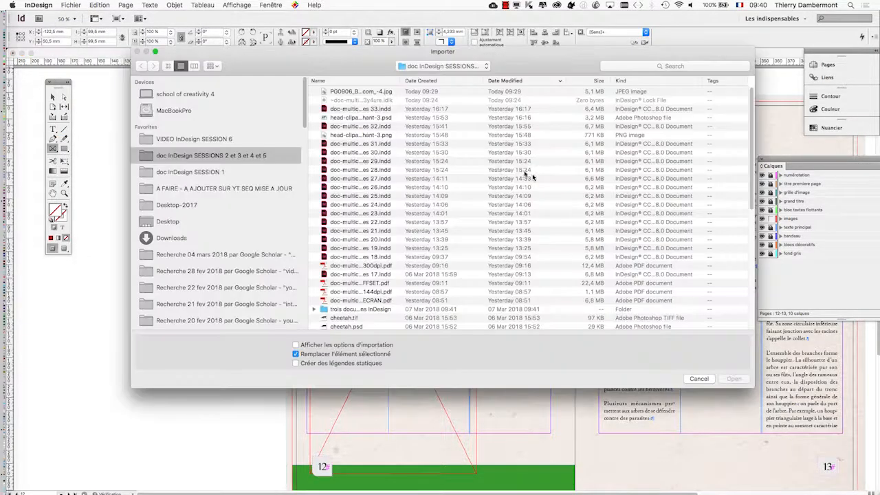
pyautogui.click(353, 92)
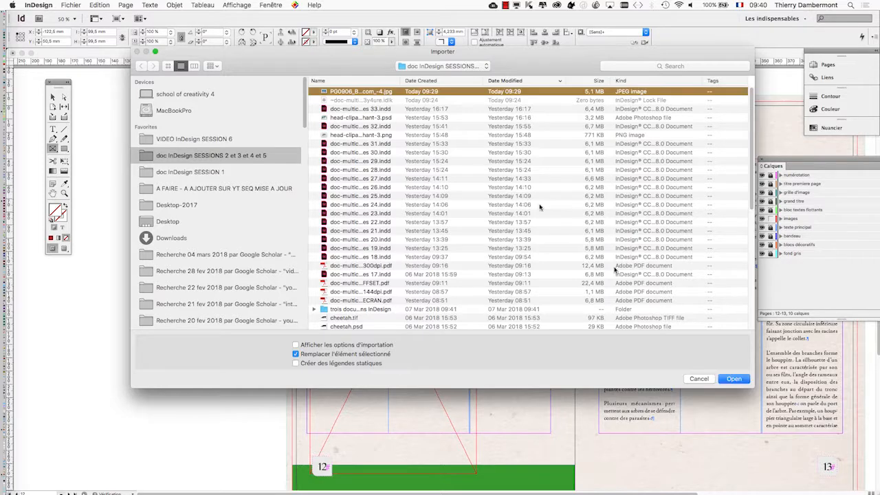
pyautogui.click(734, 379)
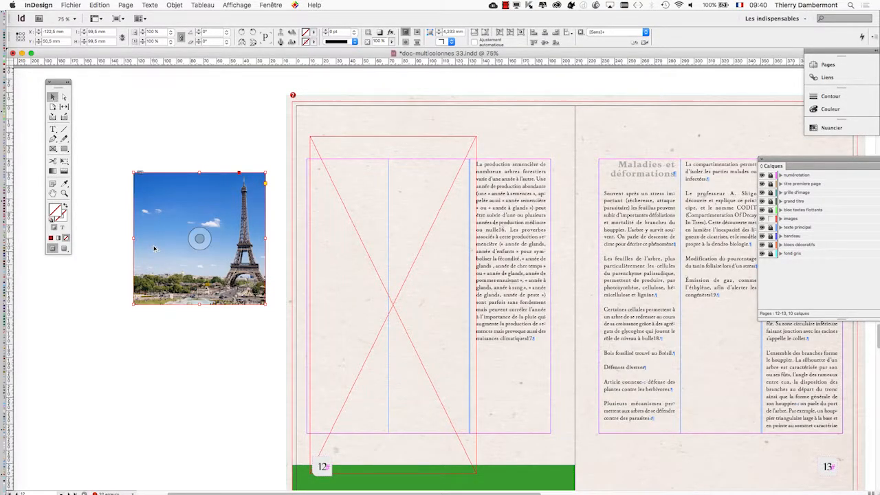
# - Crop the left side of the Eiffel Tower image frame to about 36.8 mm wide so it closely surrounds the tower
pyautogui.scroll(1, 154, 246)
pyautogui.scroll(1, 153, 246)
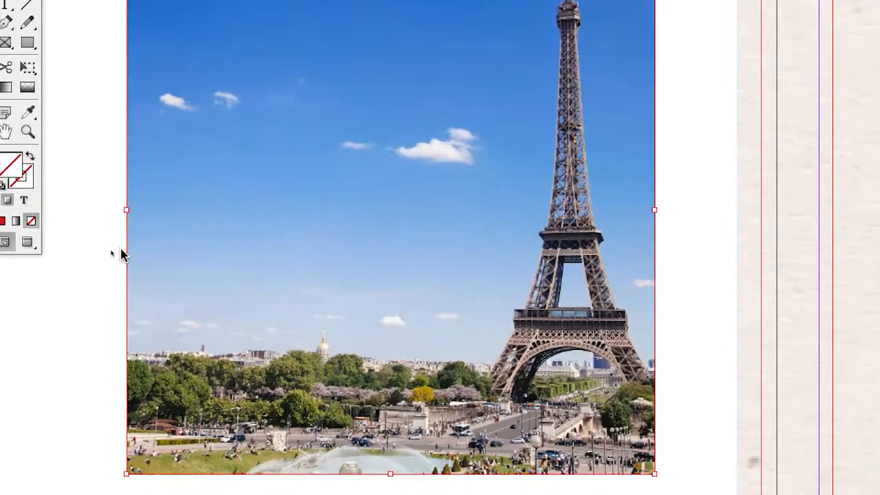
pyautogui.moveTo(126, 209); pyautogui.dragTo(422, 233)
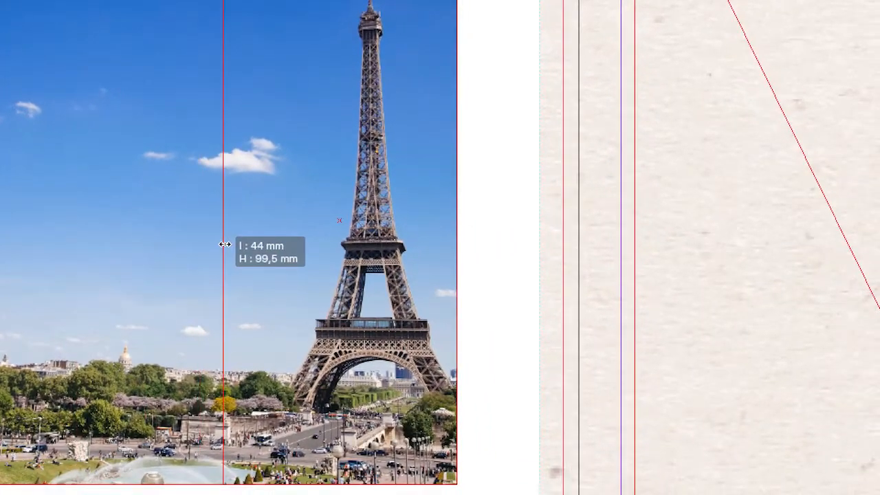
pyautogui.moveTo(224, 244); pyautogui.dragTo(226, 244)
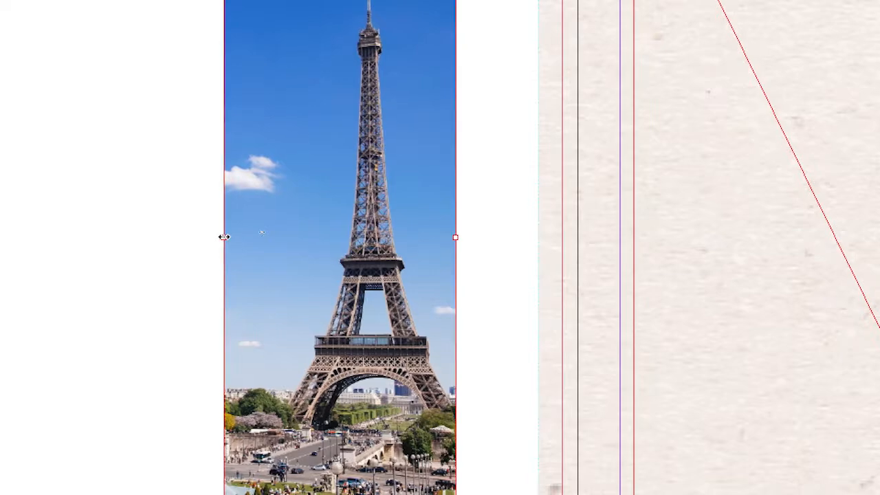
pyautogui.moveTo(71, 237); pyautogui.dragTo(113, 238)
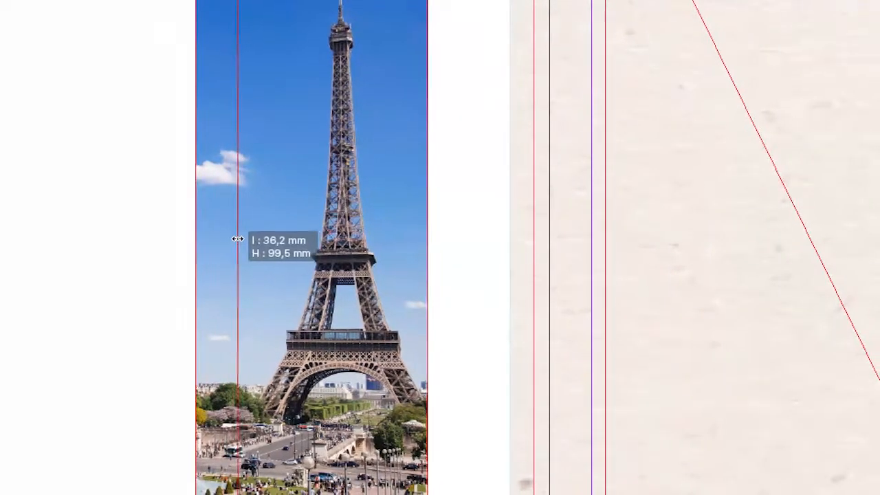
pyautogui.moveTo(237, 238); pyautogui.dragTo(233, 242)
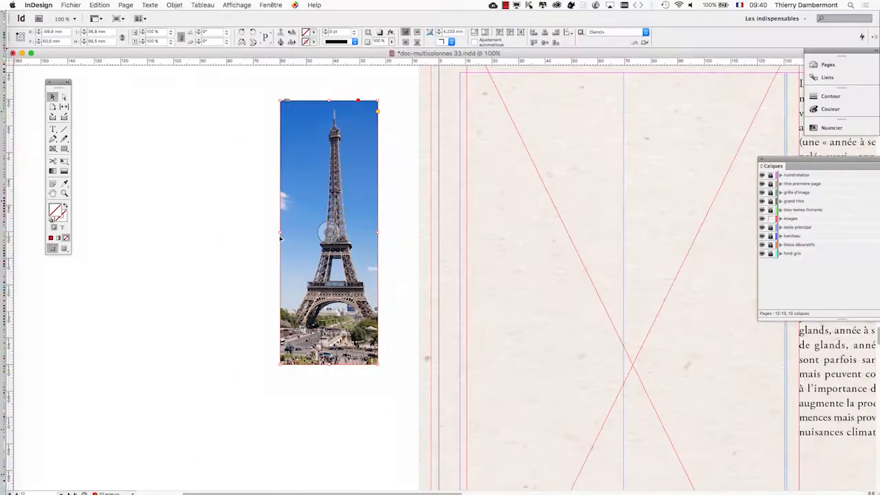
# - Move the cropped tower image onto page 12 at about X 28.7 mm, Y 44 mm, and preview the page
pyautogui.press('super+minus')
pyautogui.press('super+minus')
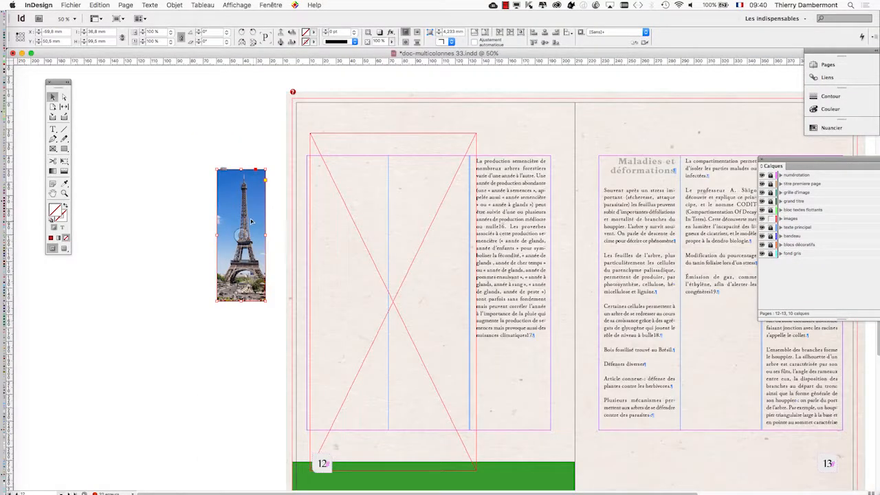
pyautogui.moveTo(252, 220); pyautogui.dragTo(368, 212)
pyautogui.click(64, 248)
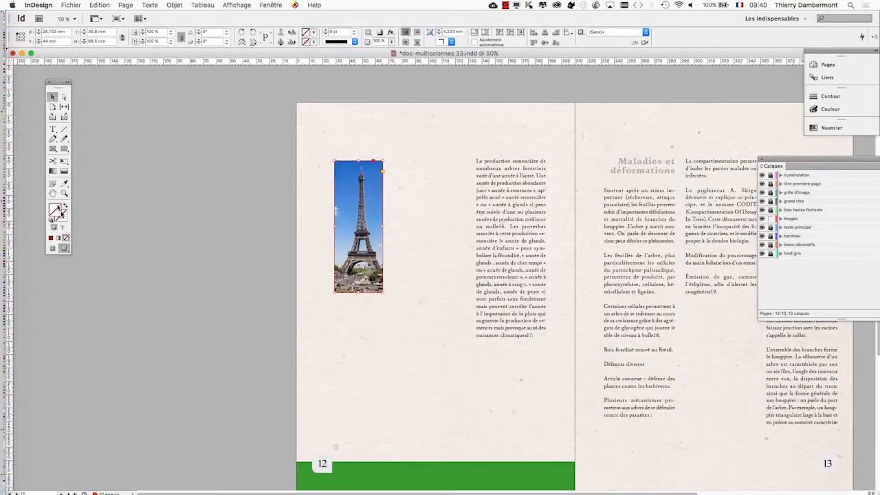
# - Scale the tower image proportionally to about 74 × 200 mm with Free Transform and shift it toward the page 12 text column
pyautogui.click(64, 160)
pyautogui.moveTo(383, 293); pyautogui.dragTo(432, 426)
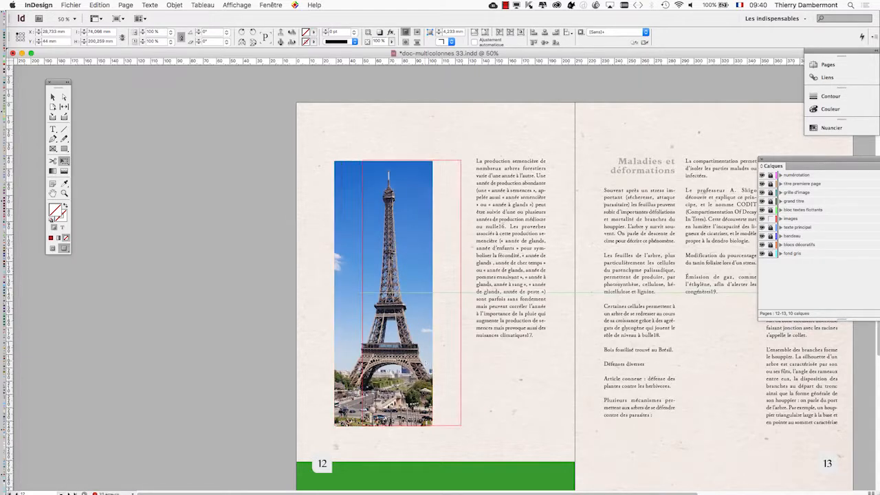
pyautogui.moveTo(397, 363); pyautogui.dragTo(426, 362)
# - In normal view, align the tower image with the text area's top and second column's right edge, scale it to about 76.5 mm wide, and deselect it
pyautogui.click(54, 249)
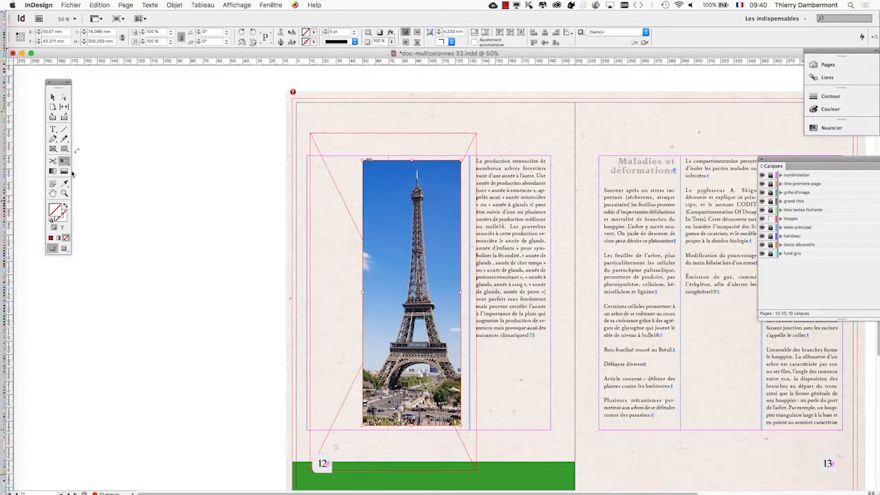
pyautogui.moveTo(403, 212); pyautogui.dragTo(409, 208)
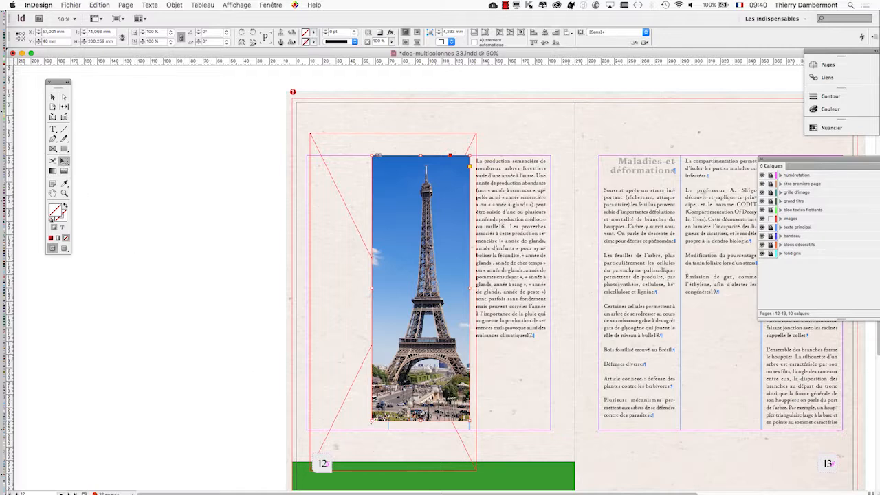
pyautogui.moveTo(371, 420)
pyautogui.mouseDown()
pyautogui.moveTo(356, 430)
pyautogui.moveTo(366, 429)
pyautogui.mouseUp()
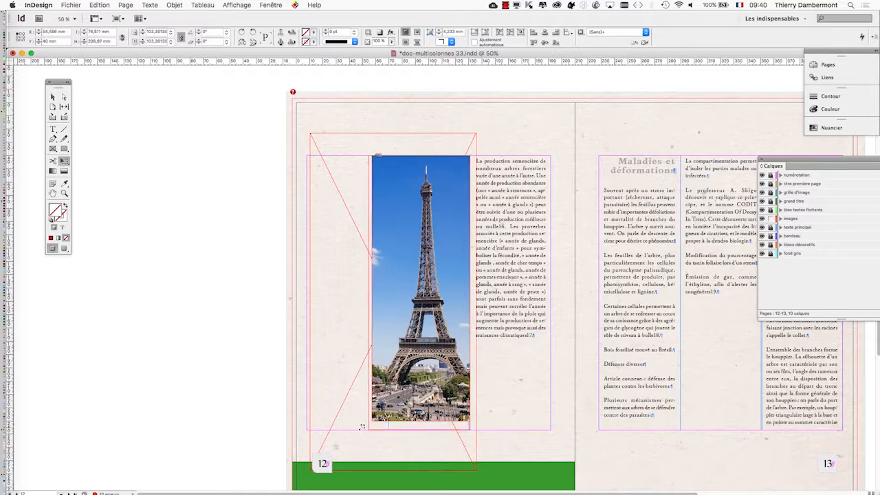
pyautogui.click(121, 177)
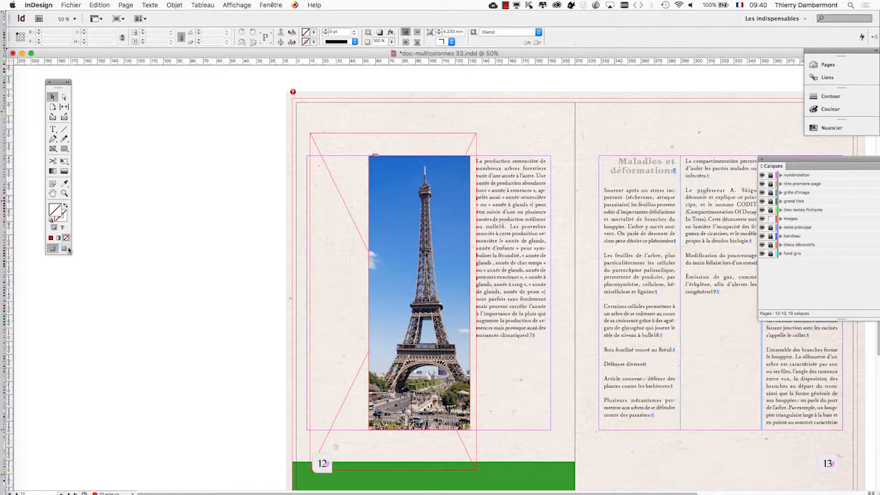
# - Preview the spread without guides and shift the tower image on page 12 slightly away from the text, to about X 50.6 mm
pyautogui.press('w')
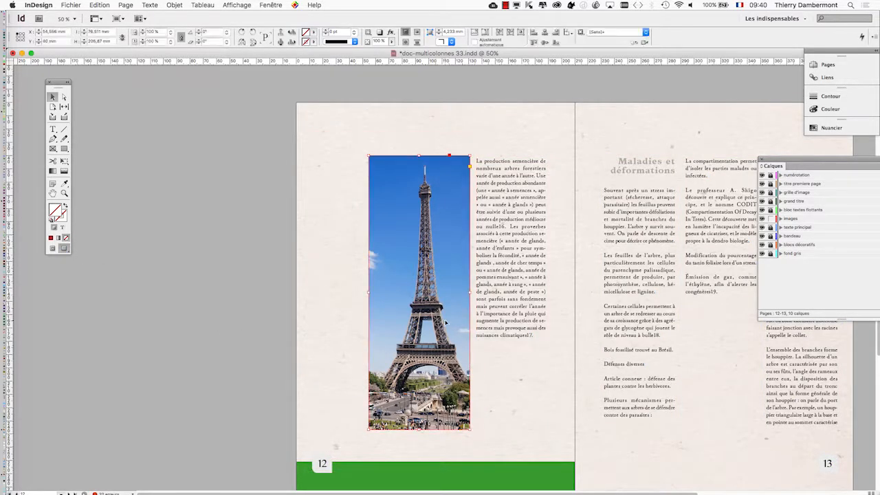
pyautogui.moveTo(444, 323); pyautogui.dragTo(439, 323)
# - Go to the page 9 animal photos and select the rhinoceros picture's content inside its frame
pyautogui.scroll(10, 412, 357)
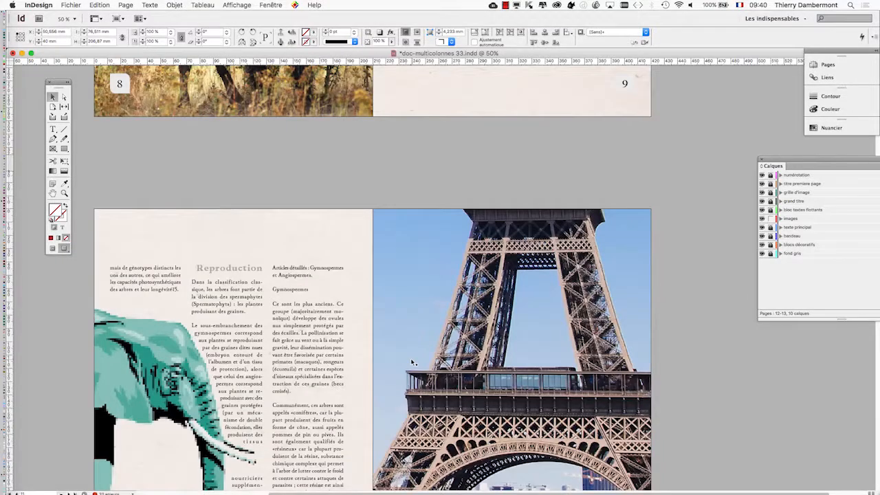
pyautogui.press('super+minus')
pyautogui.scroll(5, 433, 351)
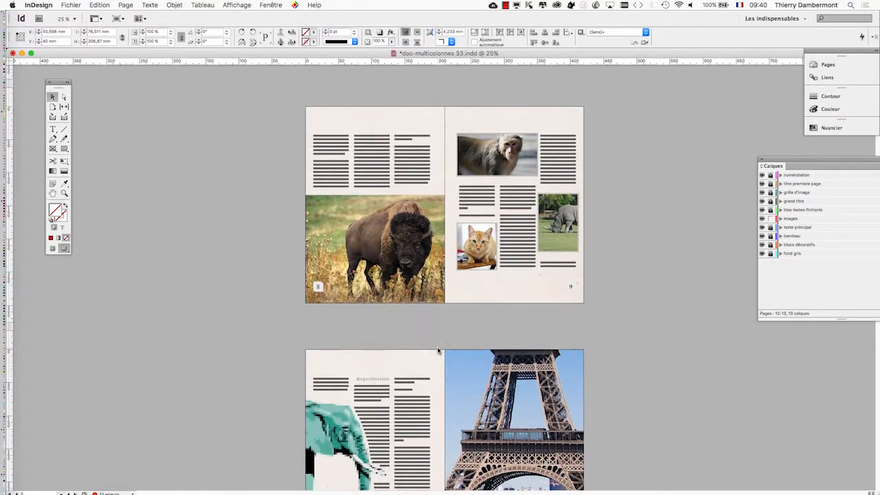
pyautogui.scroll(2, 530, 279)
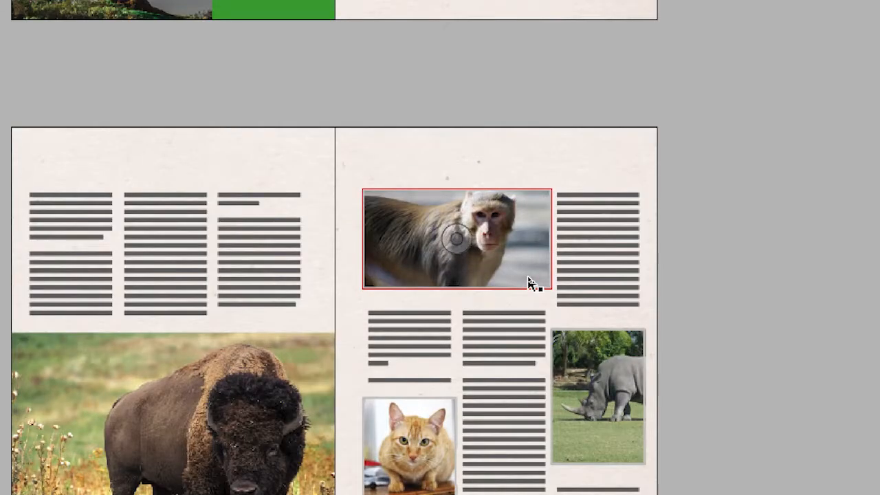
pyautogui.hotkey('ctrl', '=')
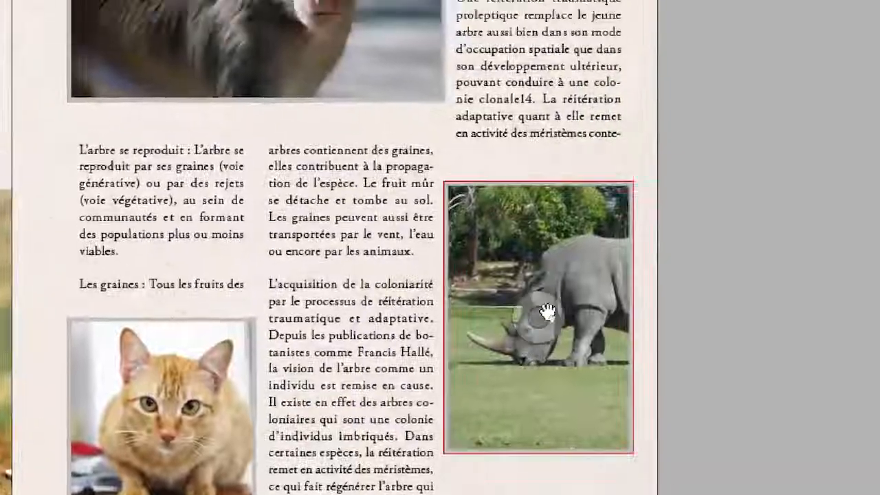
pyautogui.click(547, 311)
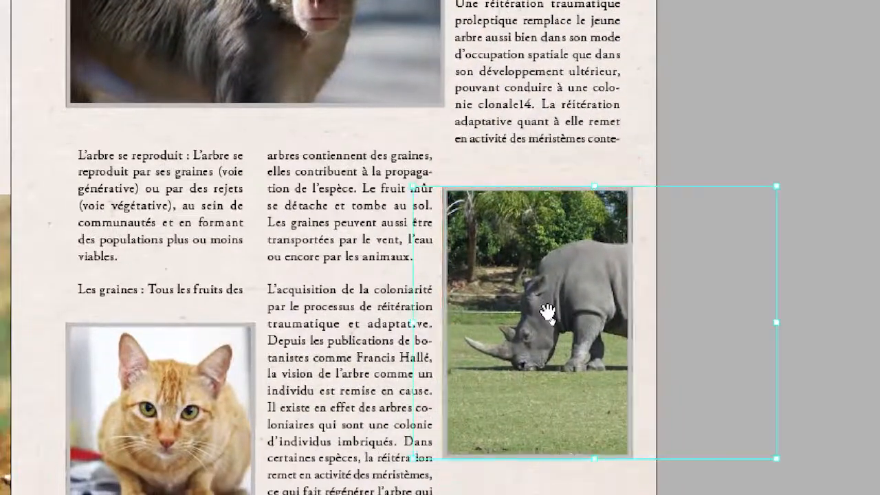